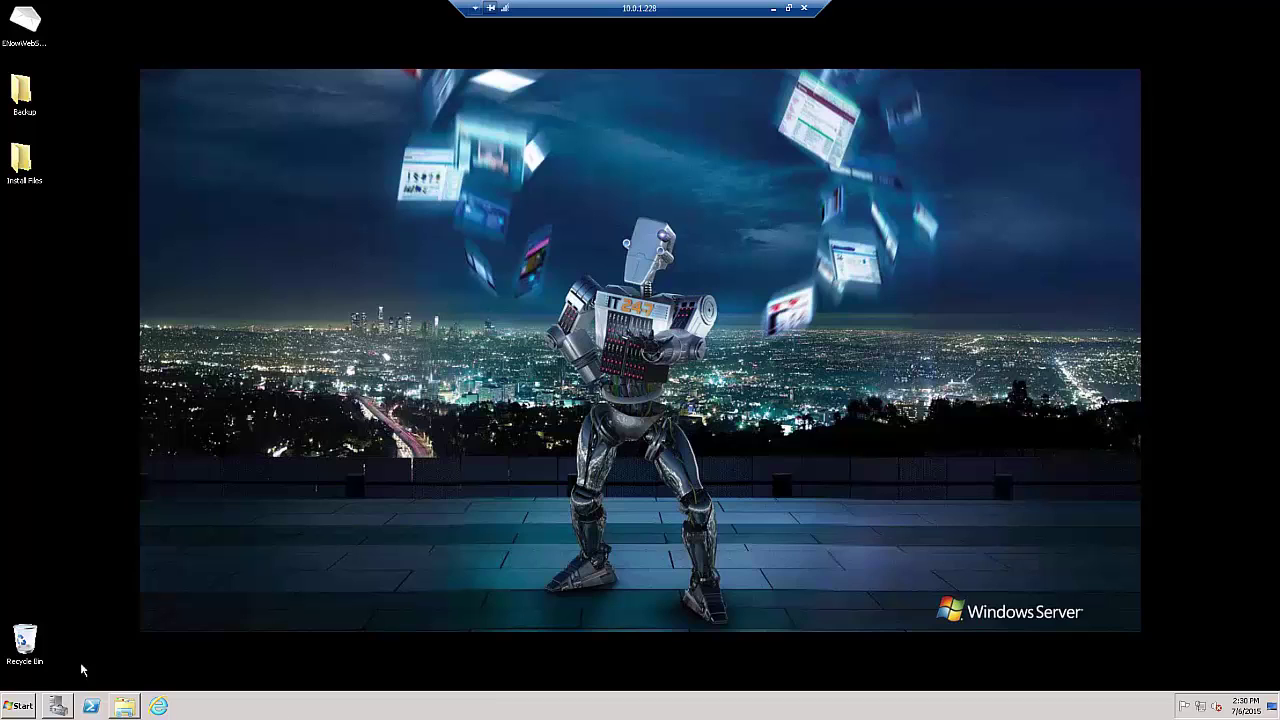
- Review the role services available for Web Server (IIS) in Server Manager, leaving the wizard without installing anything
{"action": "left_click", "coordinate": [57, 706]}
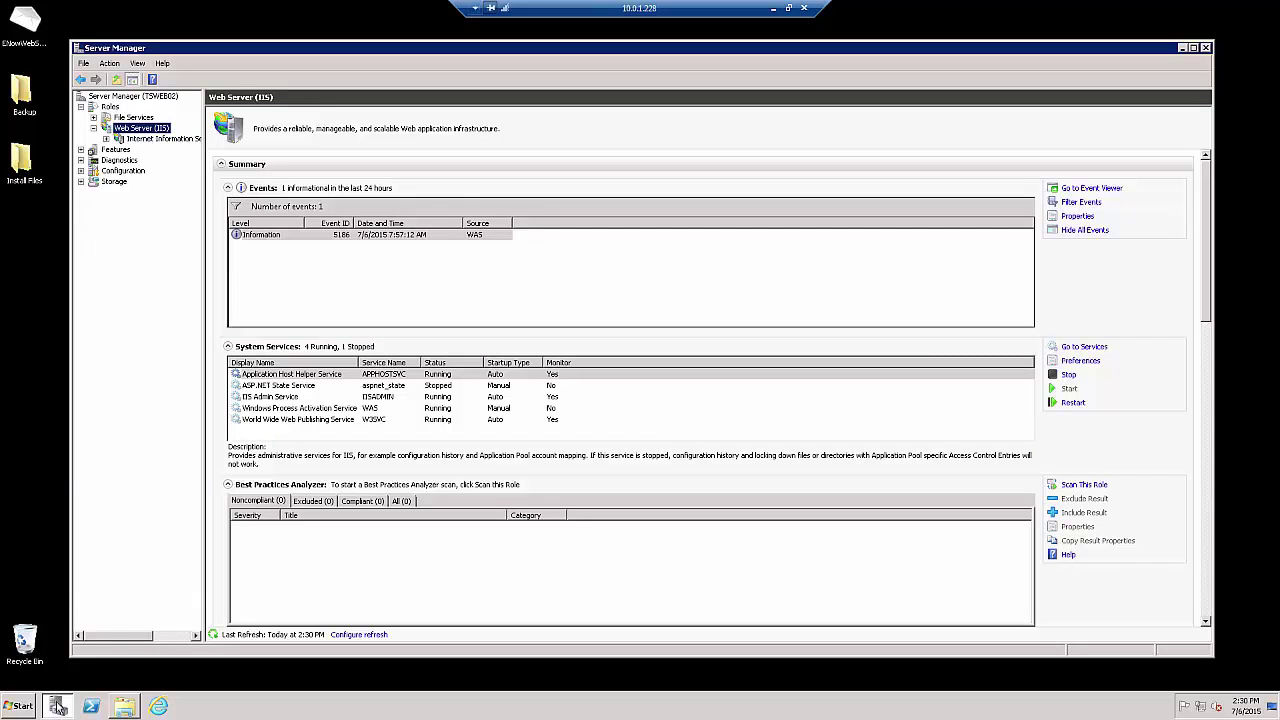
{"action": "right_click", "coordinate": [157, 134]}
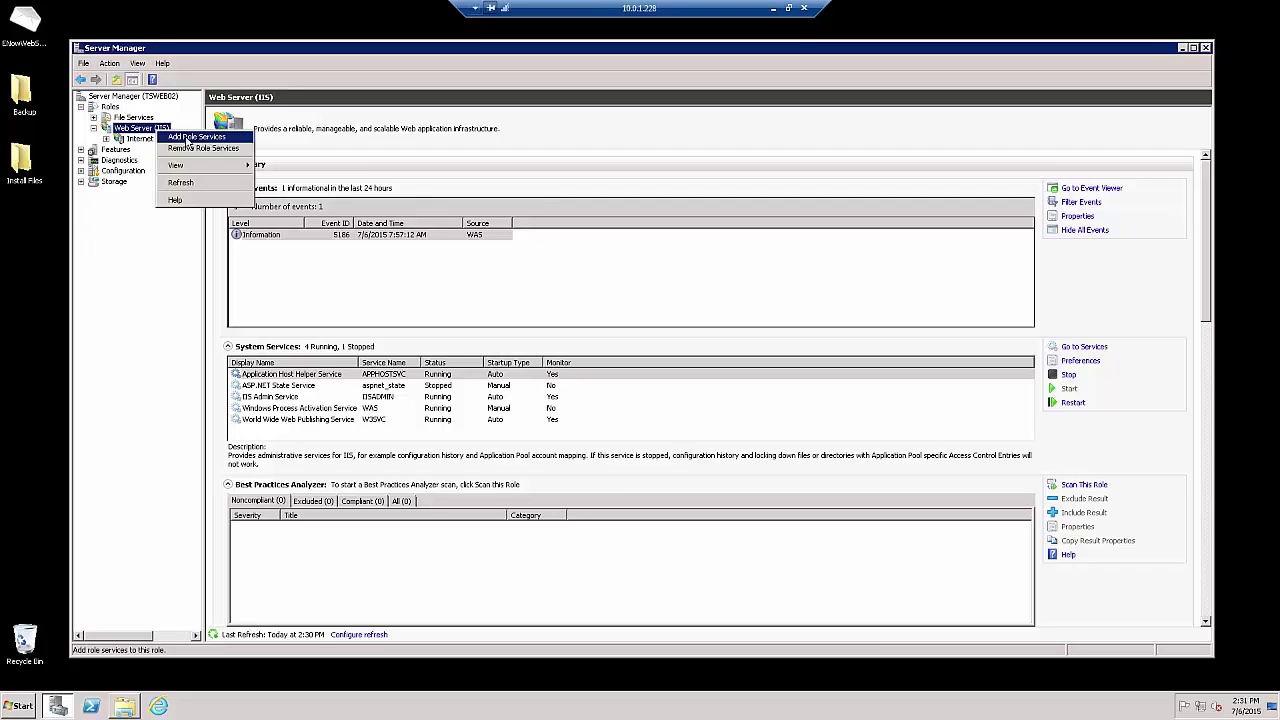
{"action": "left_click", "coordinate": [187, 138]}
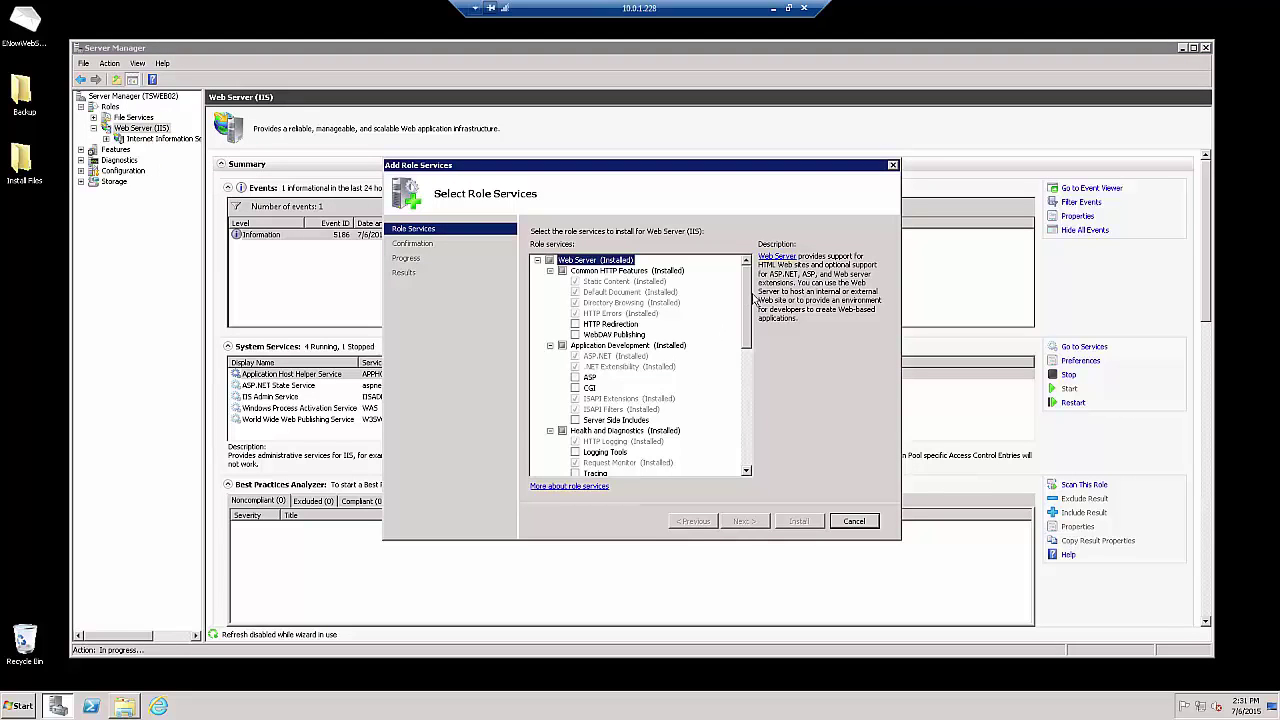
{"action": "left_click_drag", "start_coordinate": [746, 300], "coordinate": [745, 400]}
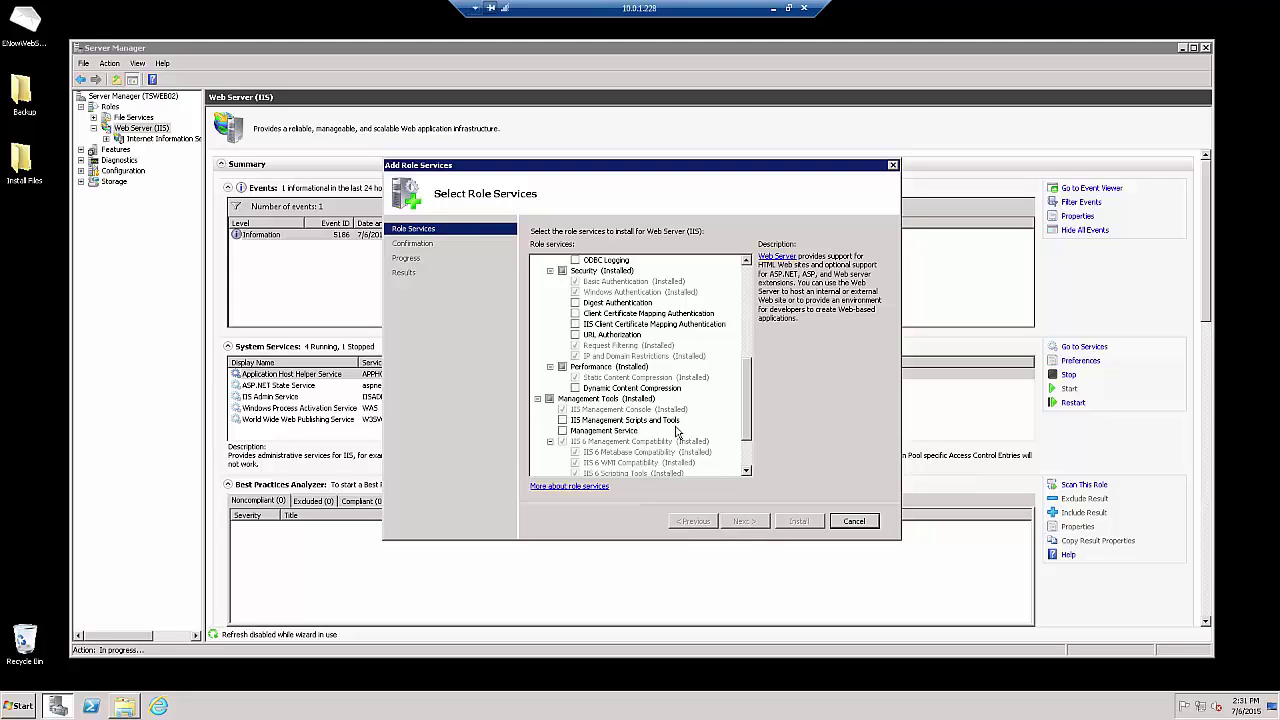
{"action": "left_click", "coordinate": [857, 524]}
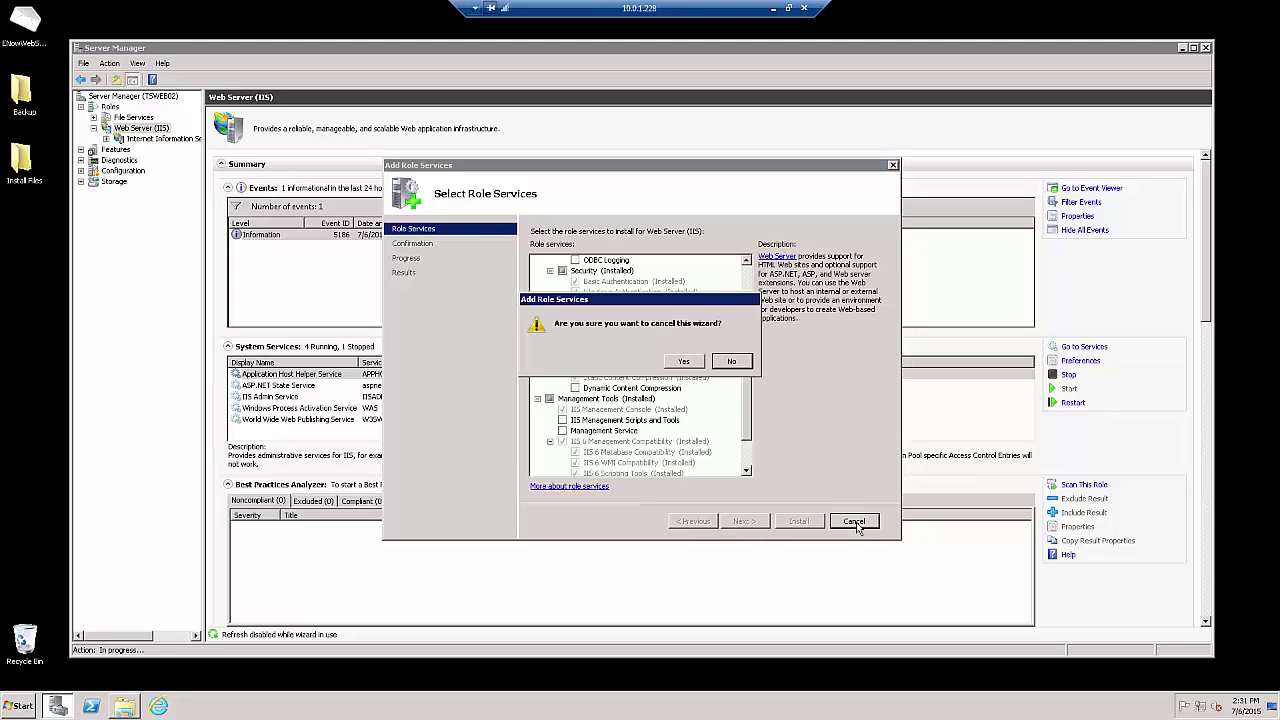
{"action": "left_click", "coordinate": [688, 363]}
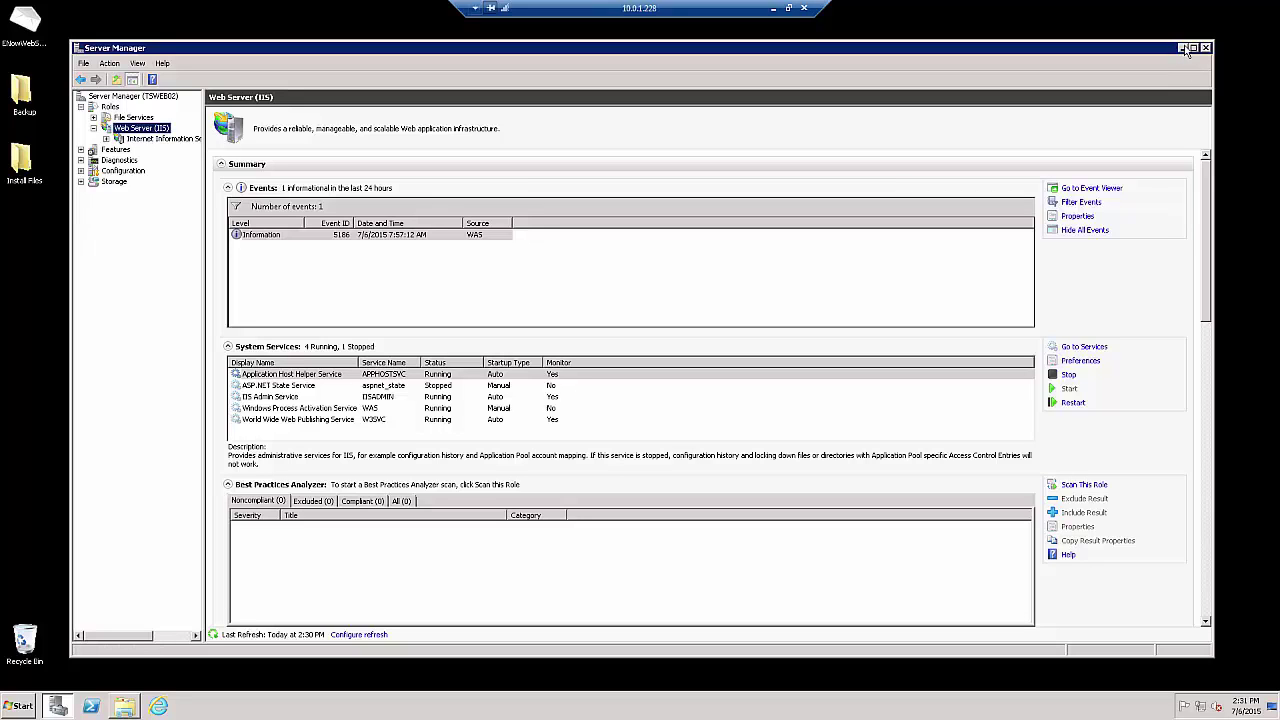
{"action": "left_click", "coordinate": [1184, 48]}
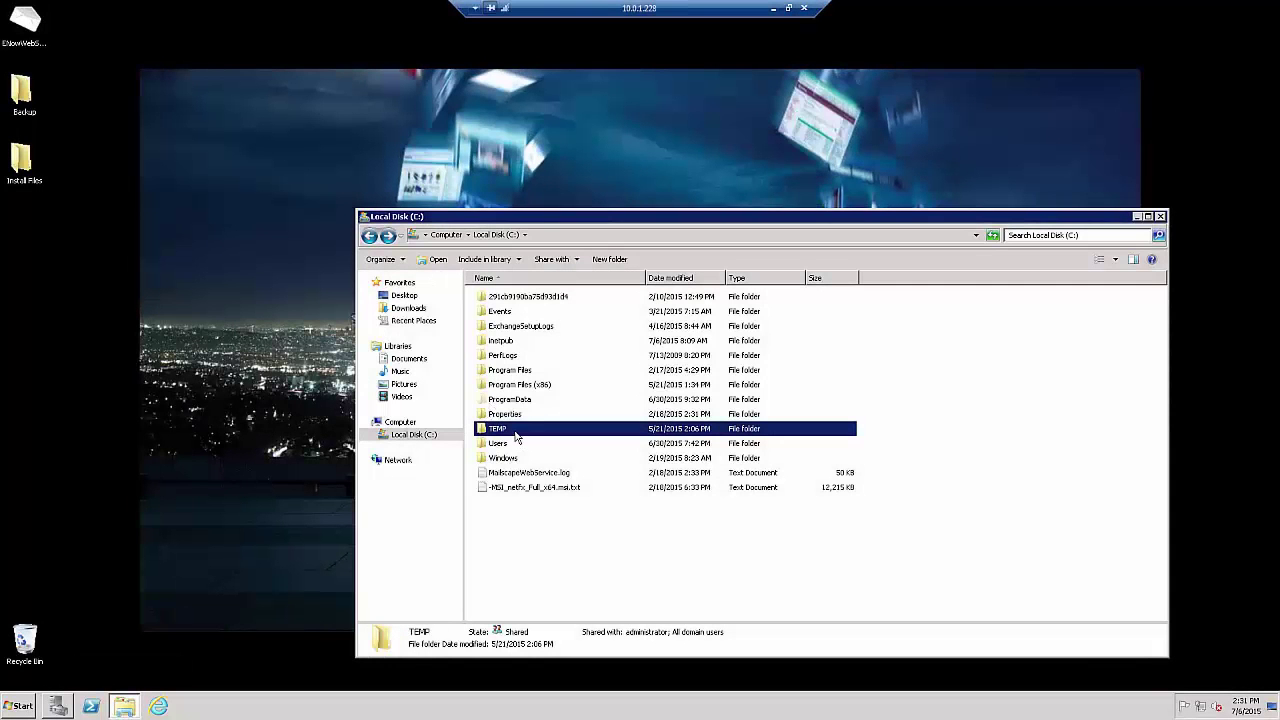
- Open the ENow_Management_System_7.0x64 folder inside TEMP and look over its namespace monitor setup and configuration files
{"action": "double_click", "coordinate": [515, 432]}
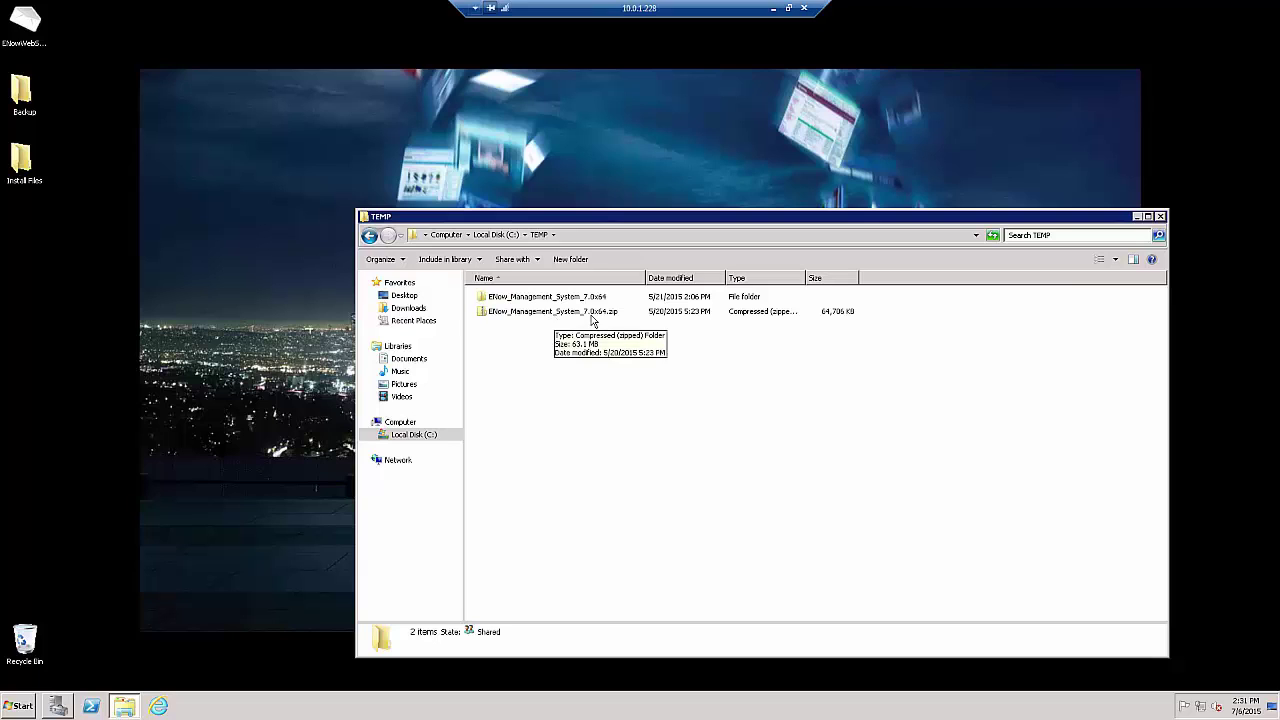
{"action": "double_click", "coordinate": [547, 300]}
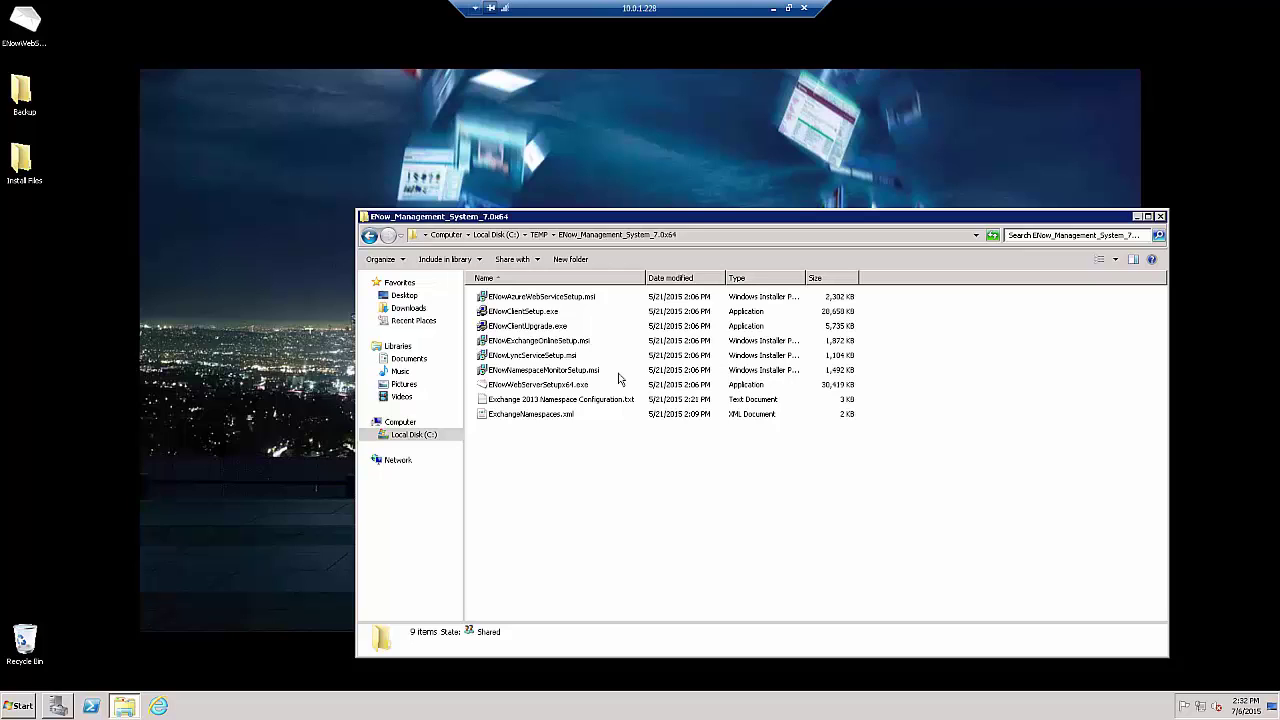
{"action": "left_click", "coordinate": [555, 373]}
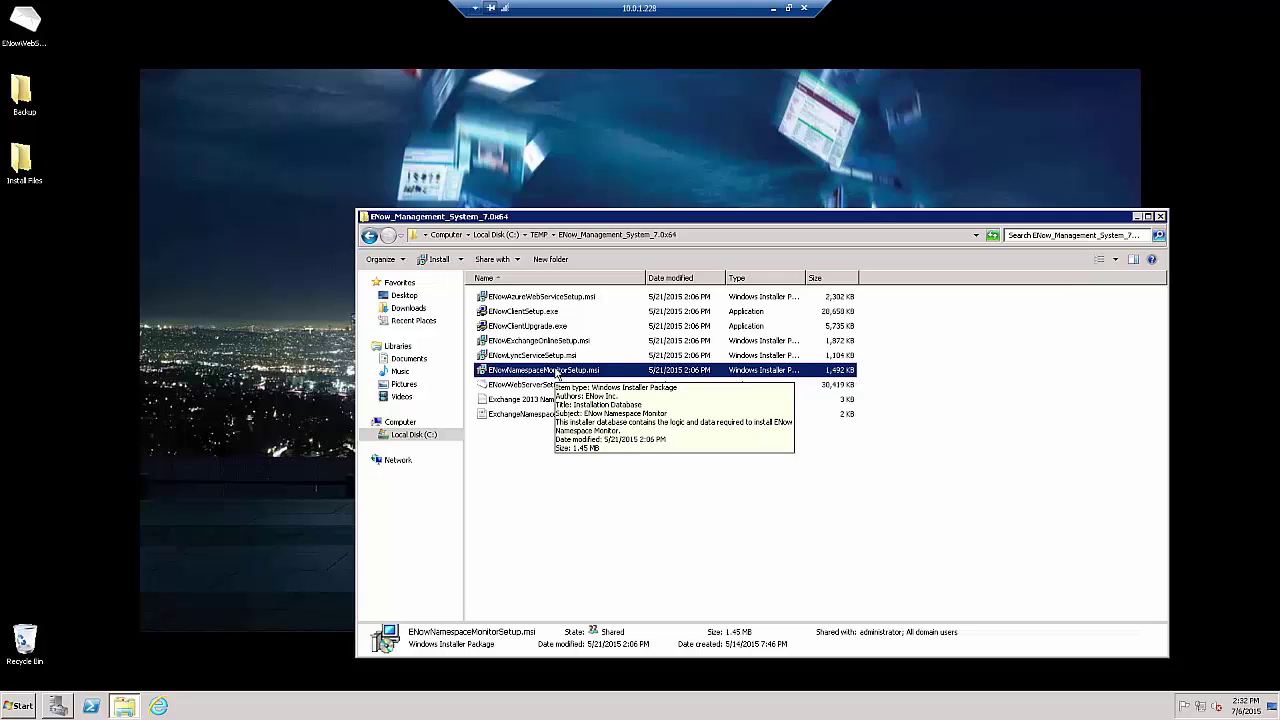
{"action": "left_click", "coordinate": [542, 403]}
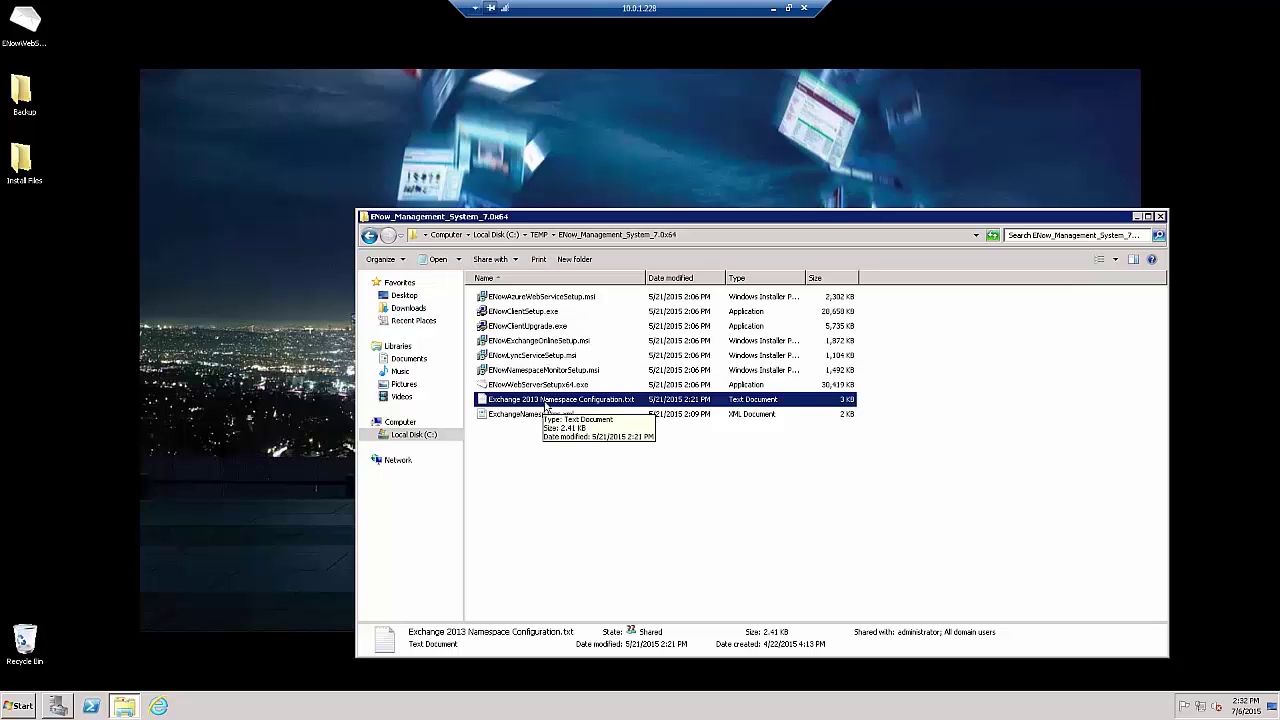
{"action": "left_click", "coordinate": [532, 414]}
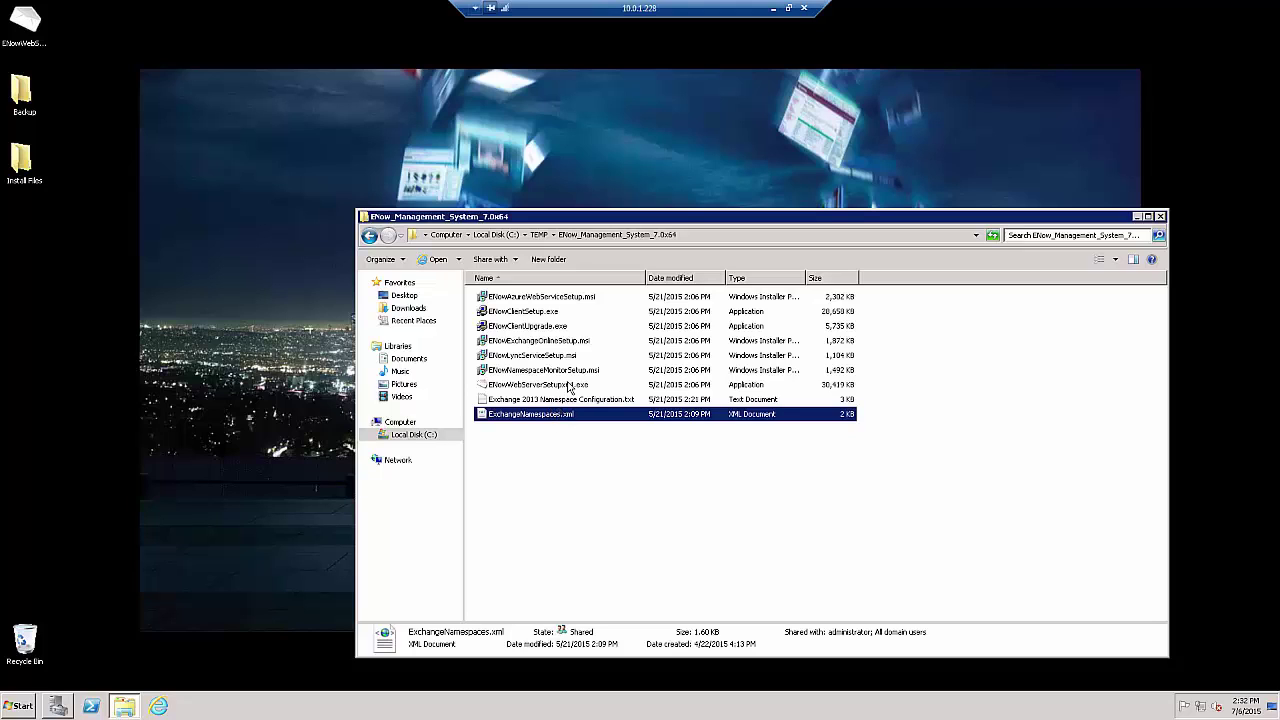
- Run ENowWebServerSetupx64.exe as administrator
{"action": "left_click", "coordinate": [556, 386]}
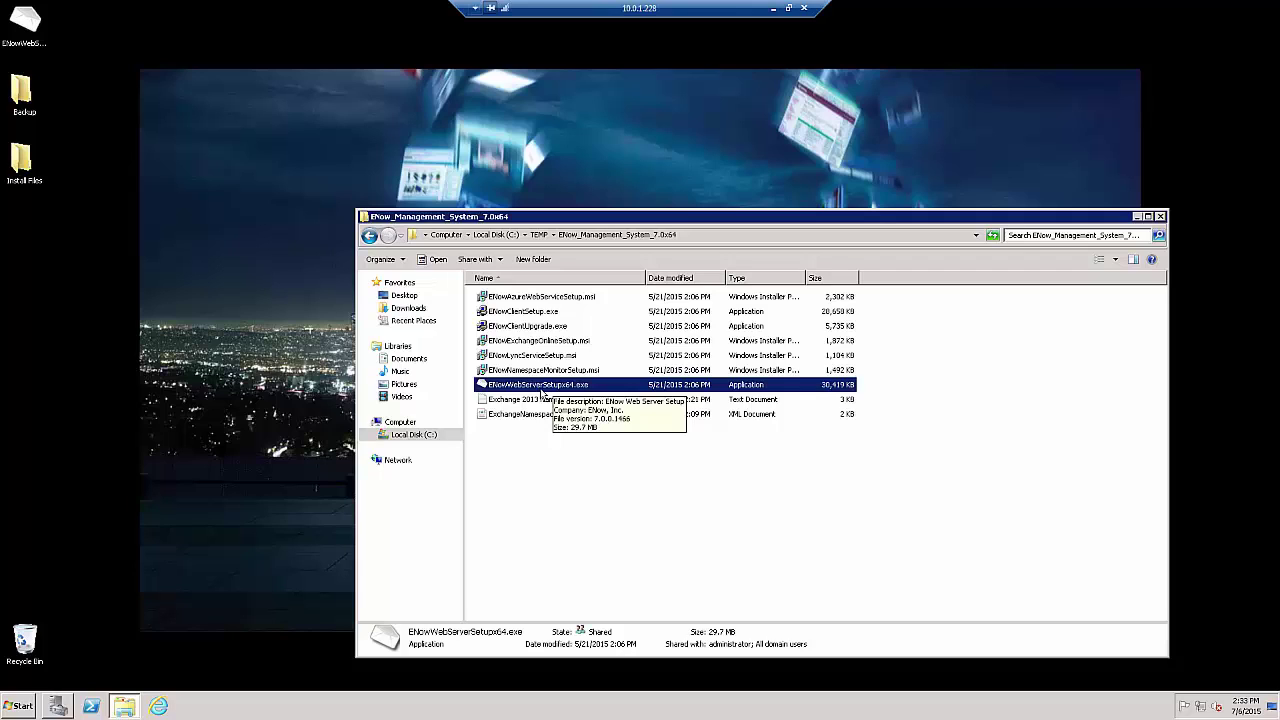
{"action": "right_click", "coordinate": [547, 391]}
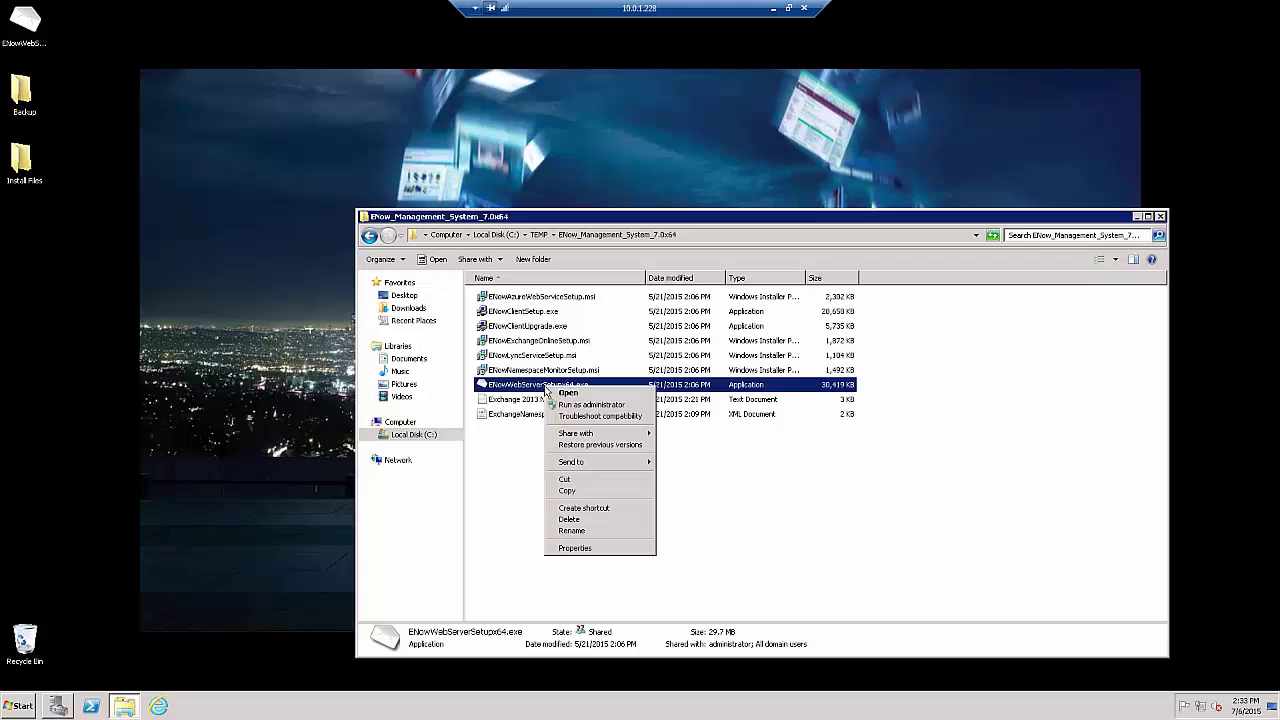
{"action": "left_click", "coordinate": [597, 407]}
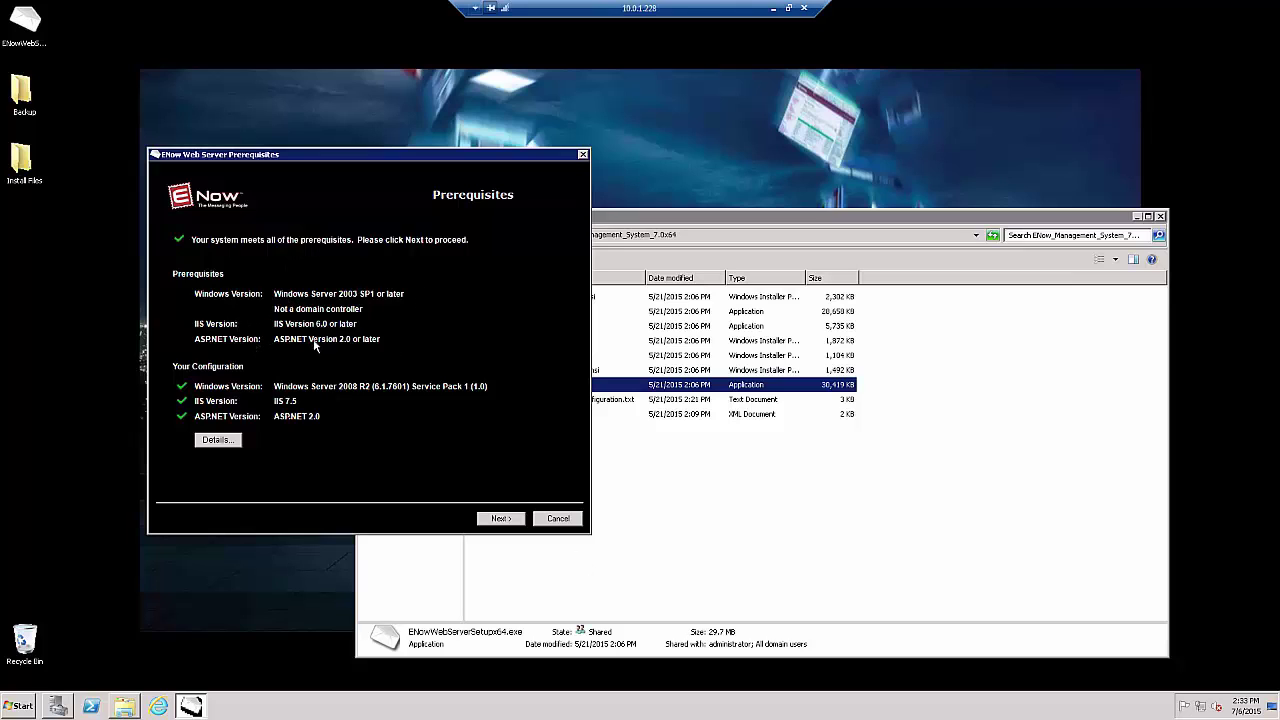
- Start installing Mailscape and Compass on a new web site at C:\inetpub\Mailscape, using All Unassigned addresses and port 20080
{"action": "left_click", "coordinate": [500, 519]}
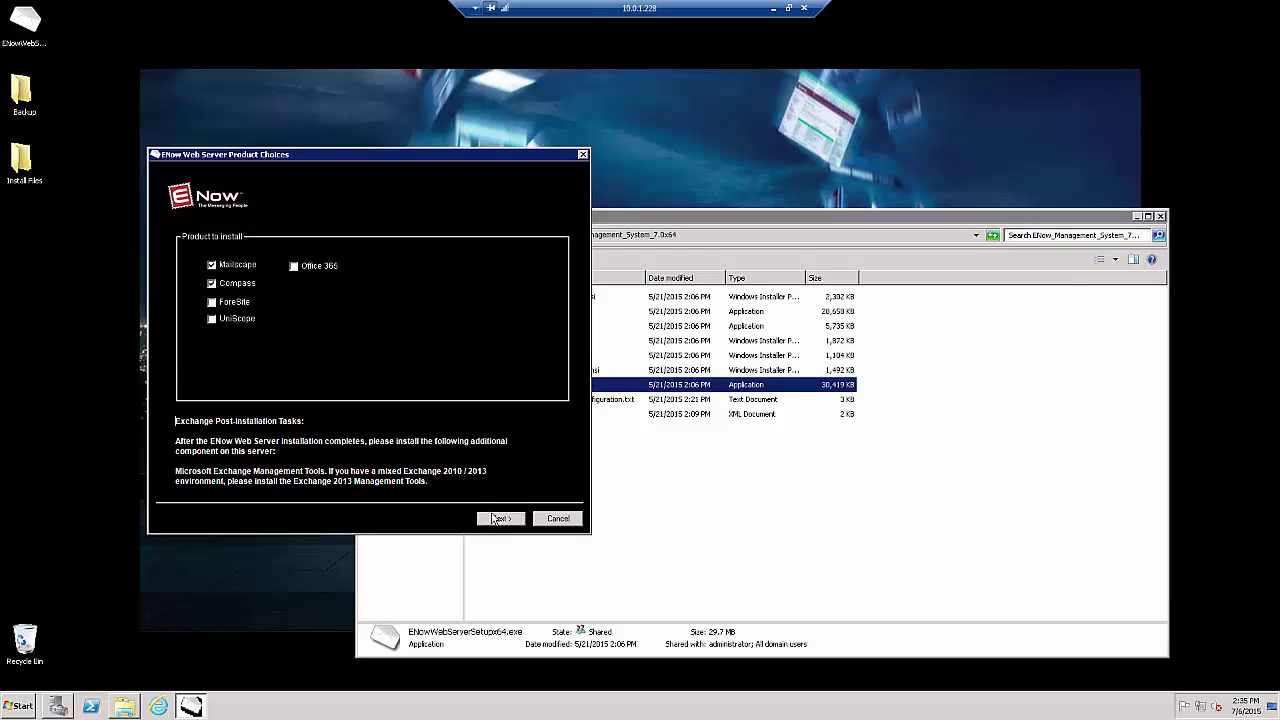
{"action": "left_click", "coordinate": [496, 519]}
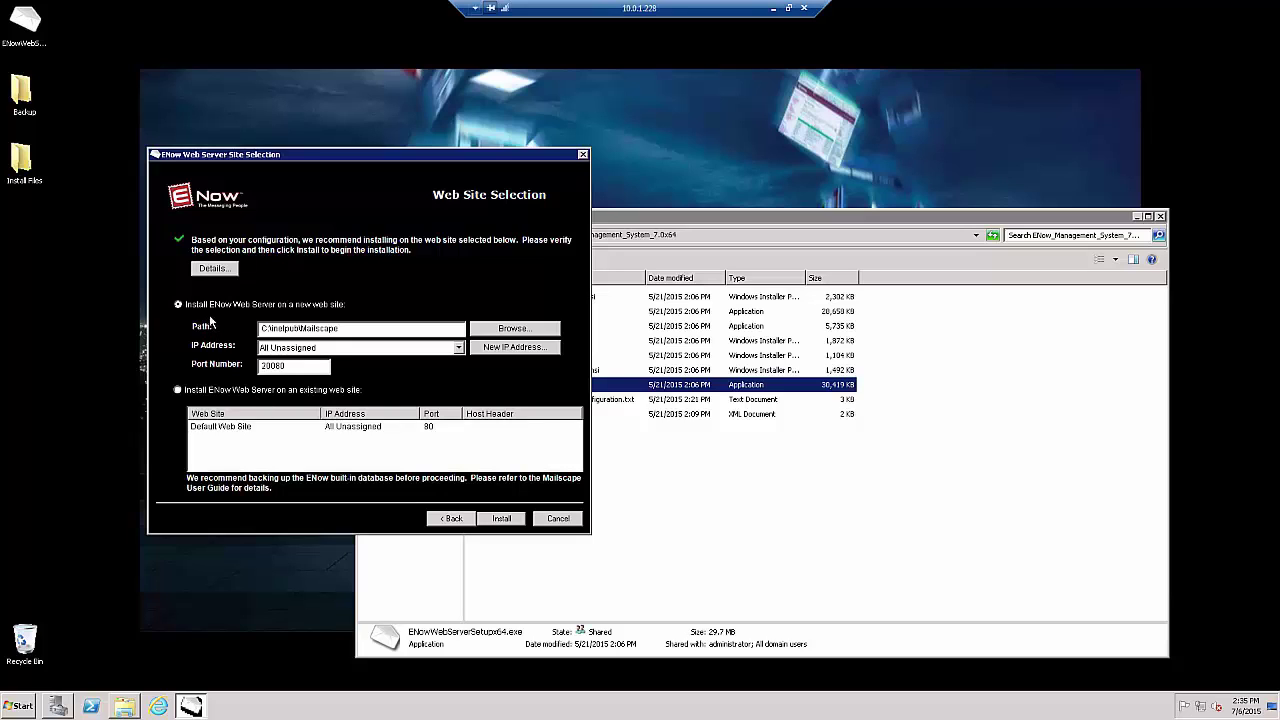
{"action": "left_click", "coordinate": [501, 519]}
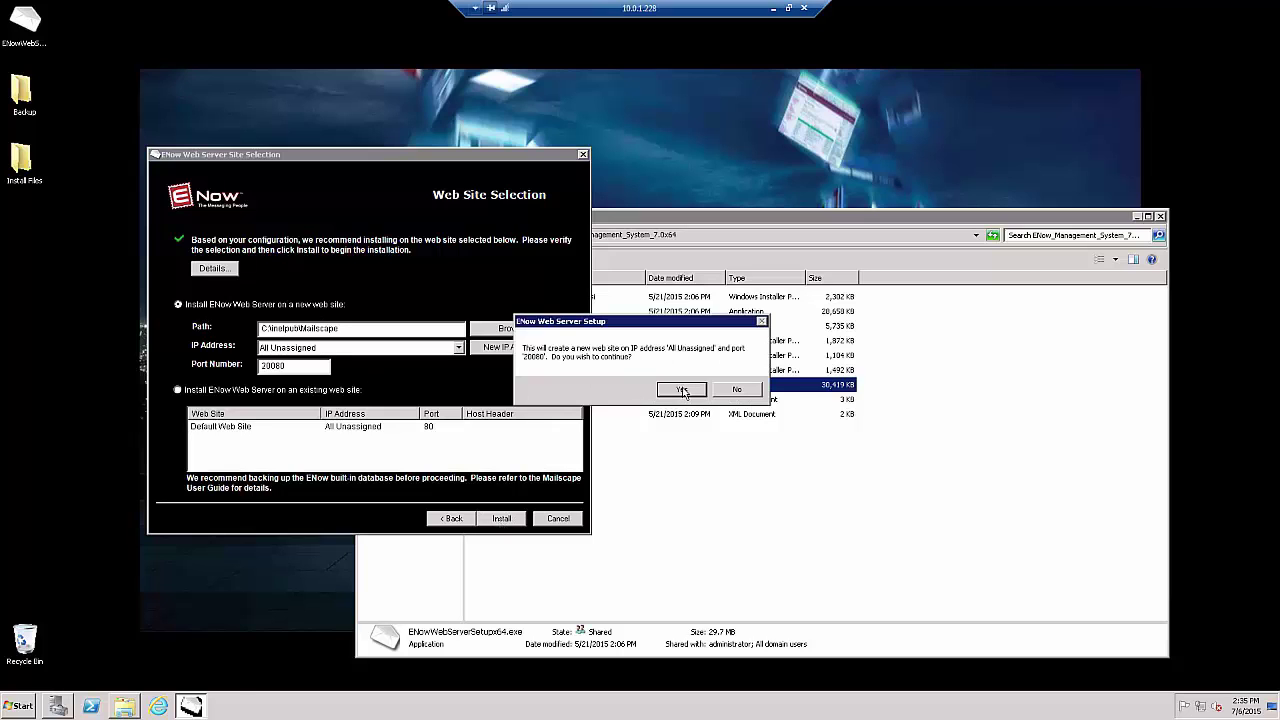
{"action": "left_click", "coordinate": [683, 390]}
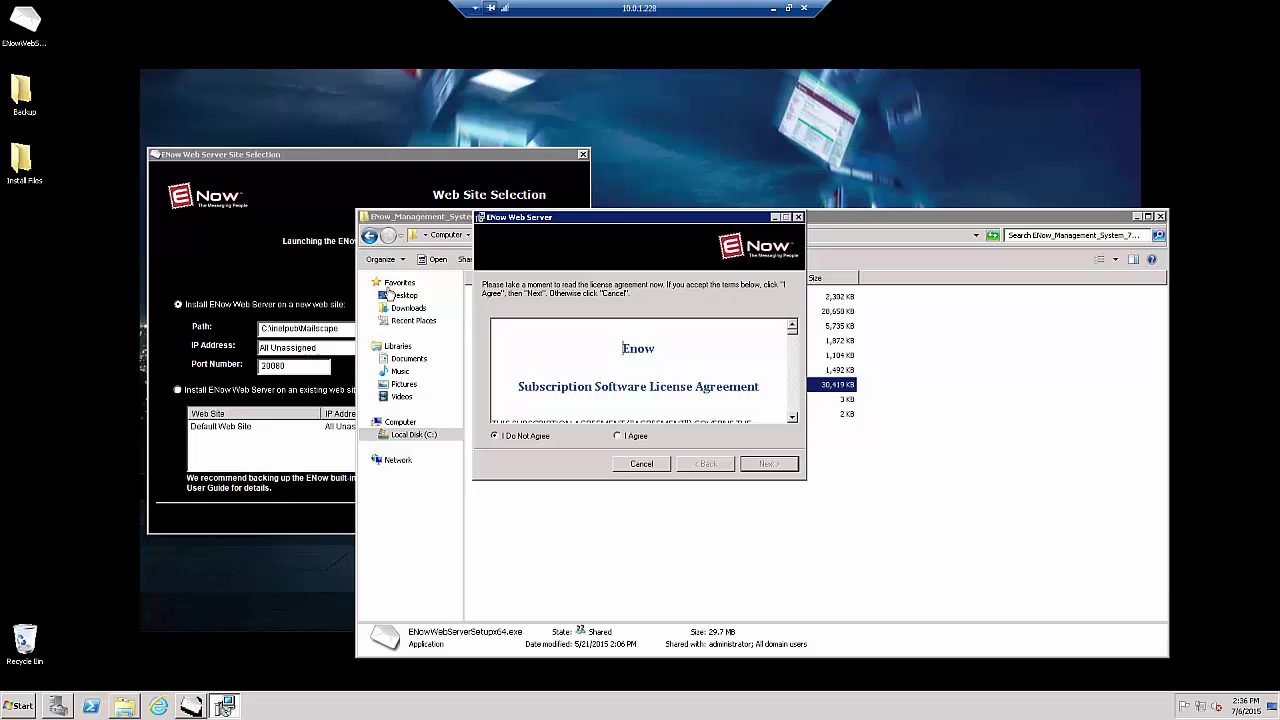
- Accept the ENow Web Server license agreement, install to the MailscapeWeb virtual directory, and close the installer
{"action": "left_click", "coordinate": [618, 437]}
{"action": "left_click", "coordinate": [769, 466]}
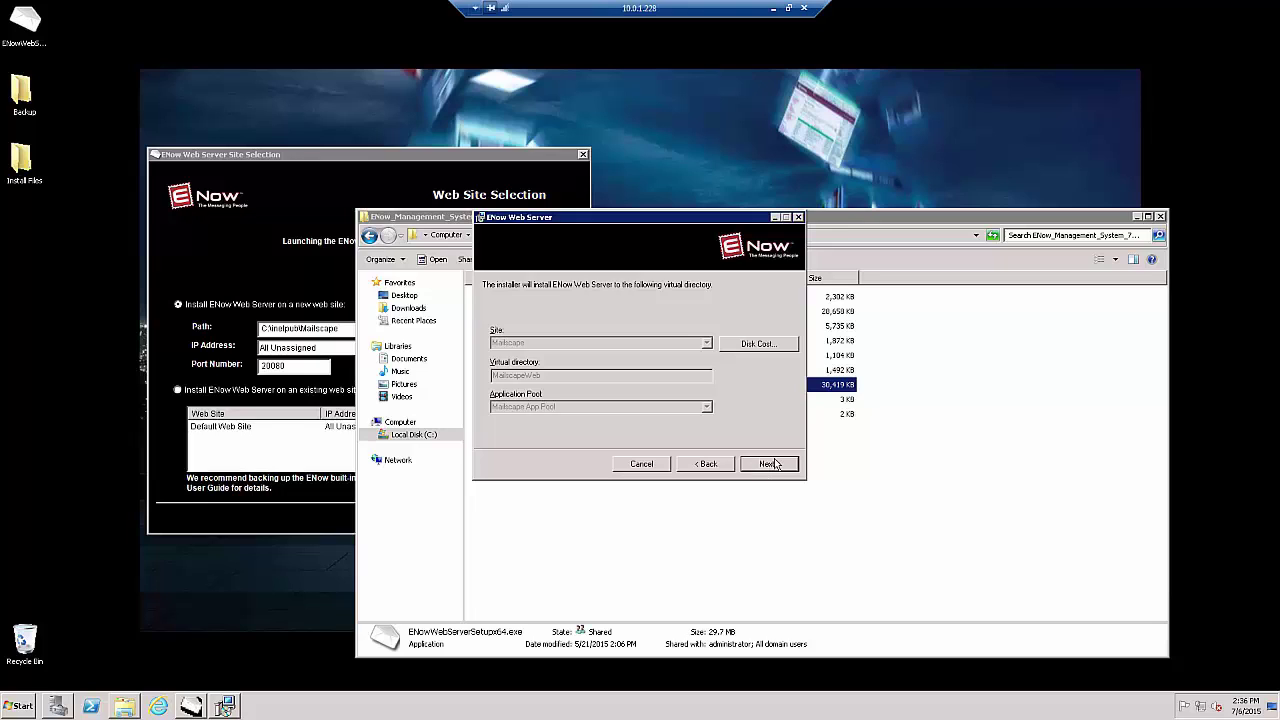
{"action": "left_click", "coordinate": [772, 464]}
{"action": "left_click", "coordinate": [770, 464]}
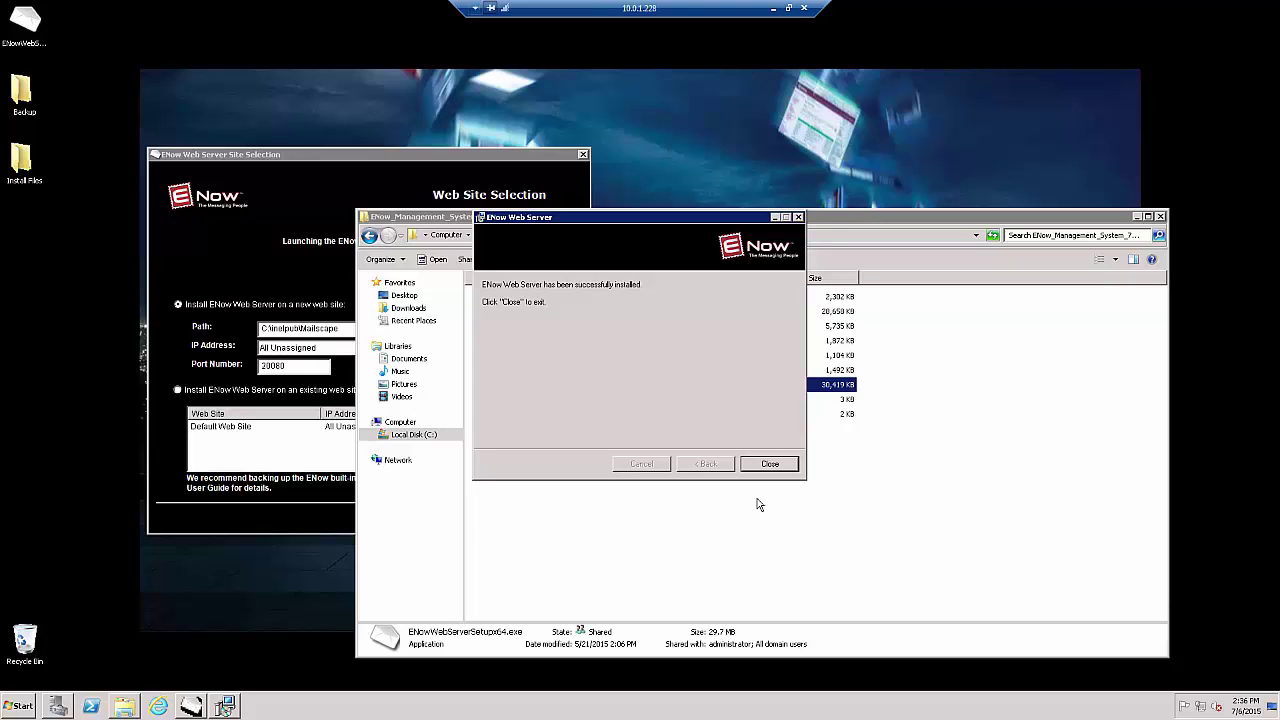
{"action": "left_click", "coordinate": [770, 464]}
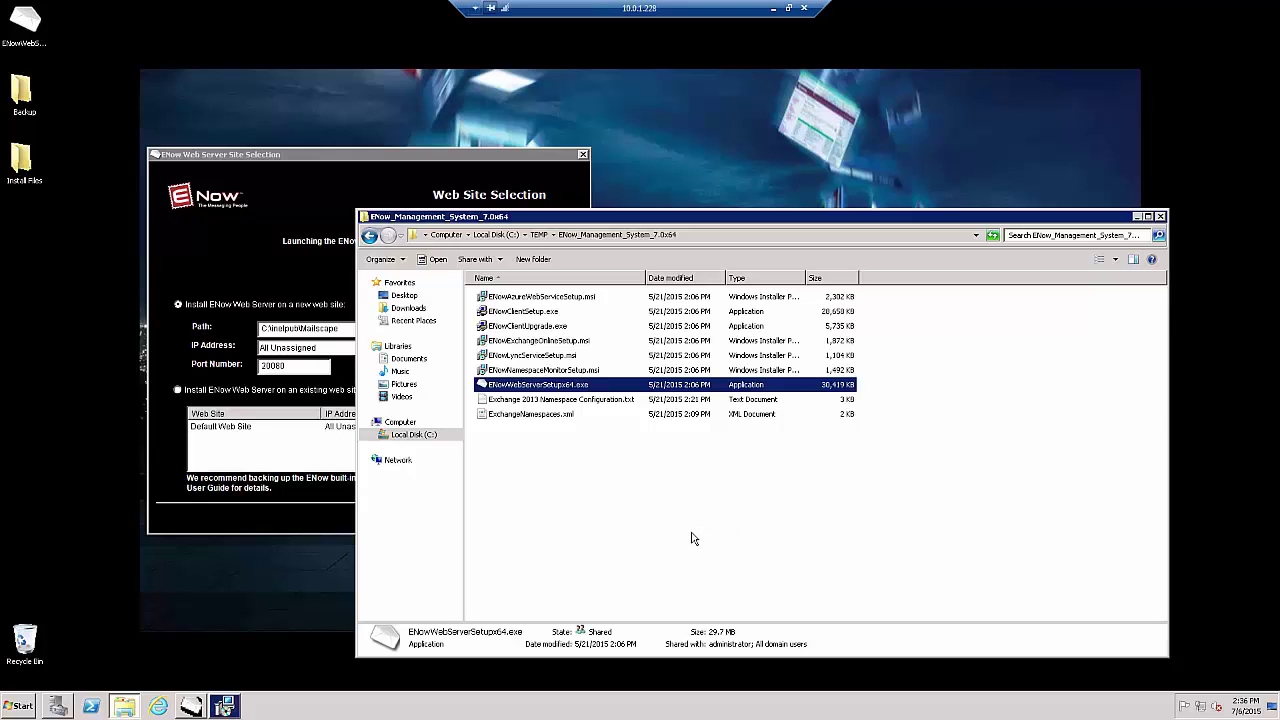
- Bring up the ENow Namespace Monitor setup and accept its license agreement to reach the service account details
{"action": "left_click", "coordinate": [223, 708]}
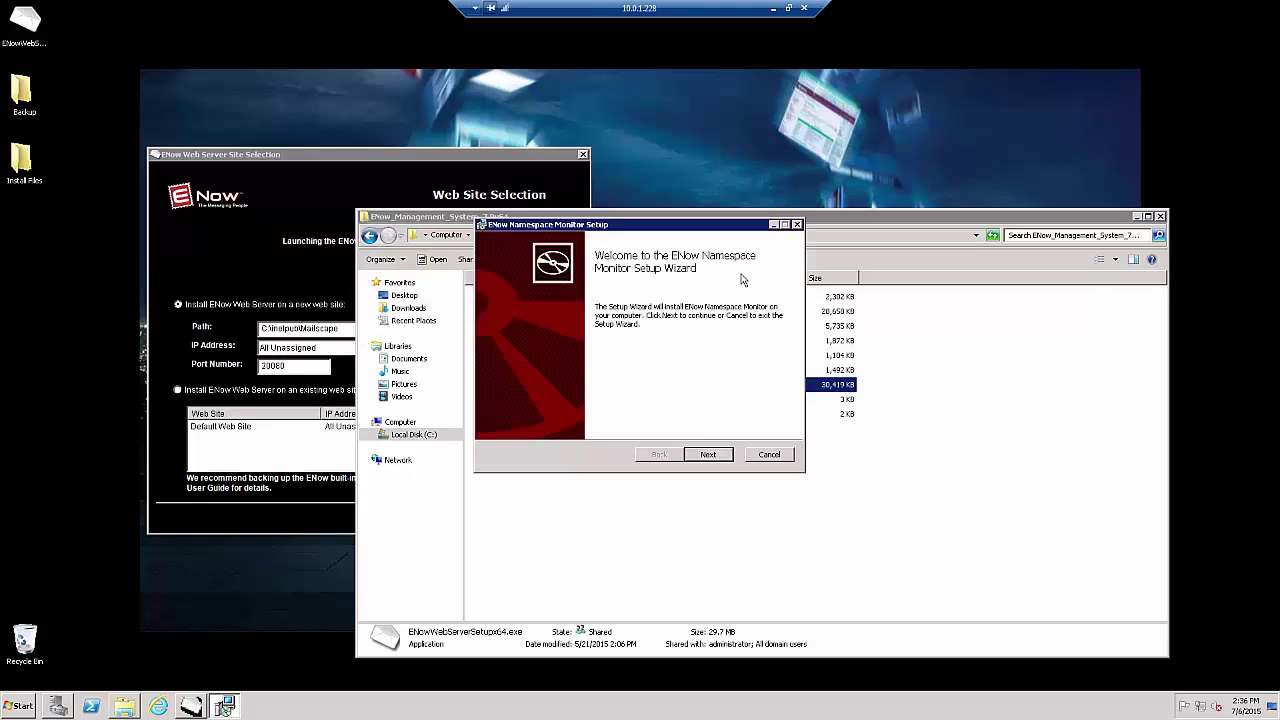
{"action": "left_click", "coordinate": [707, 455]}
{"action": "left_click", "coordinate": [498, 424]}
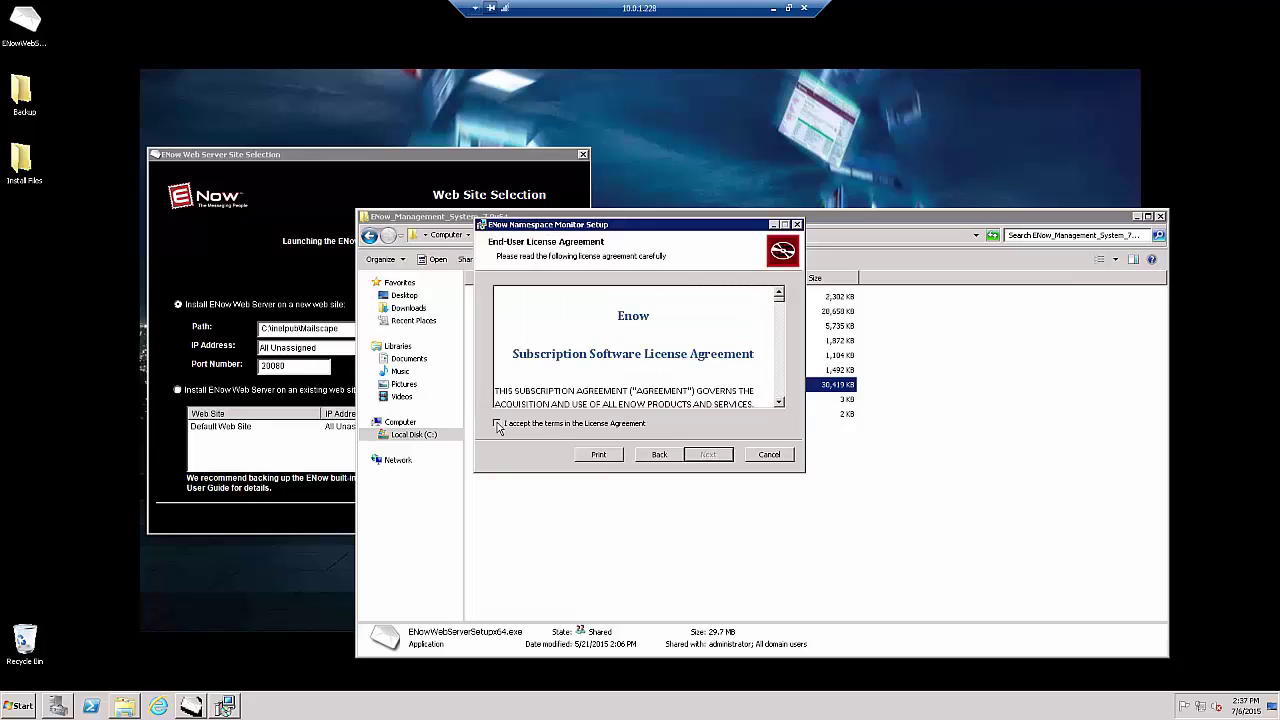
{"action": "left_click", "coordinate": [708, 455]}
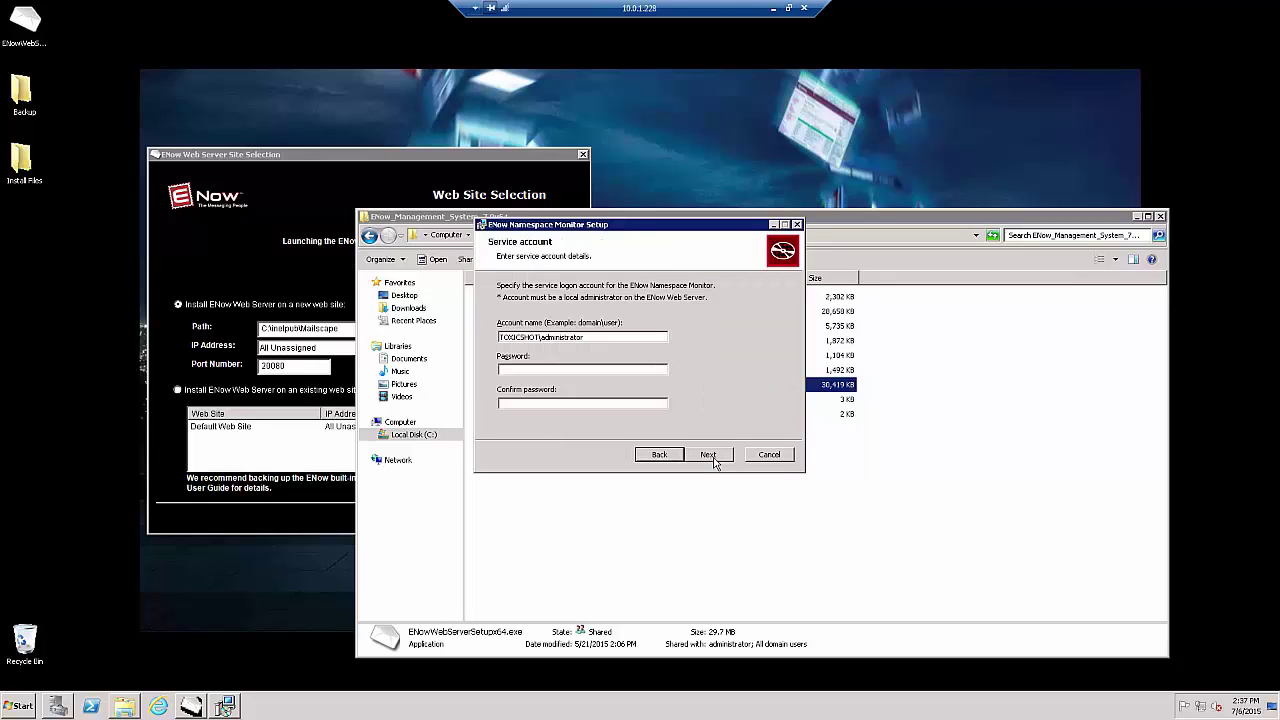
- Enter and confirm the service account password, then install ENow Namespace Monitor and finish the wizard
{"action": "left_click", "coordinate": [569, 371]}
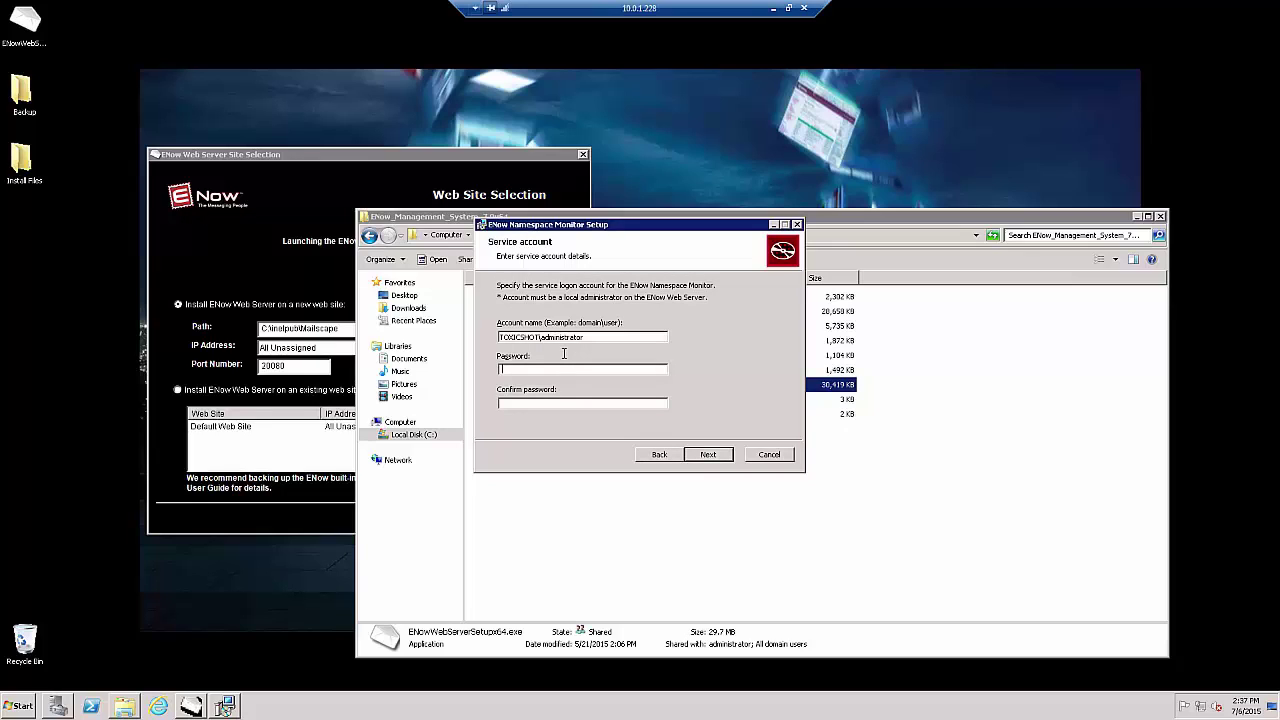
{"action": "type", "text": "*********"}
{"action": "left_click", "coordinate": [590, 405]}
{"action": "type", "text": "*********"}
{"action": "left_click", "coordinate": [716, 456]}
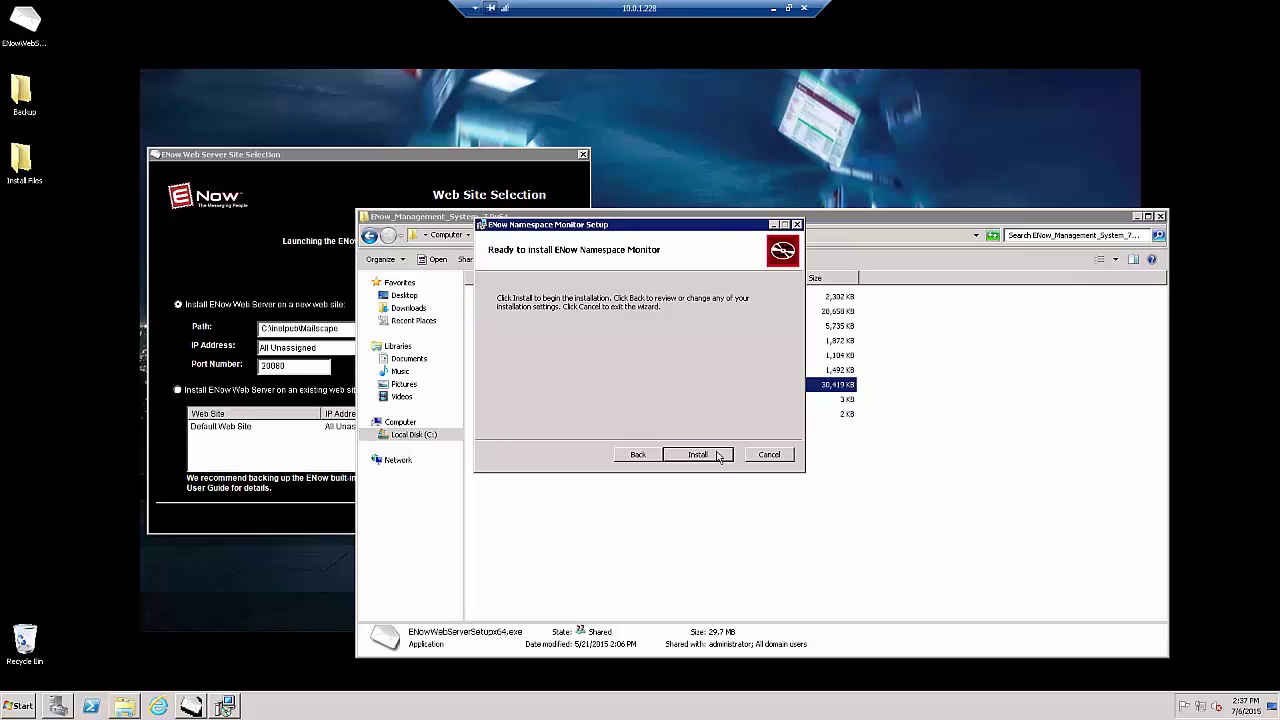
{"action": "left_click", "coordinate": [712, 458]}
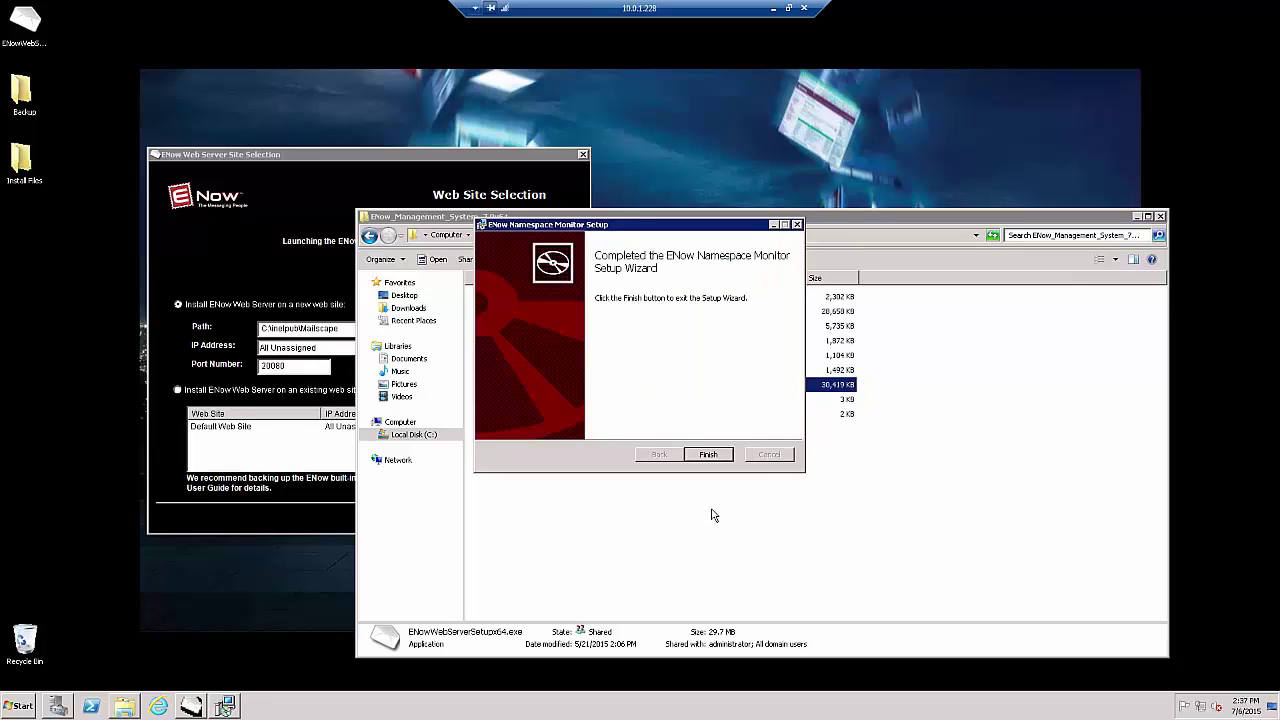
{"action": "left_click", "coordinate": [708, 456]}
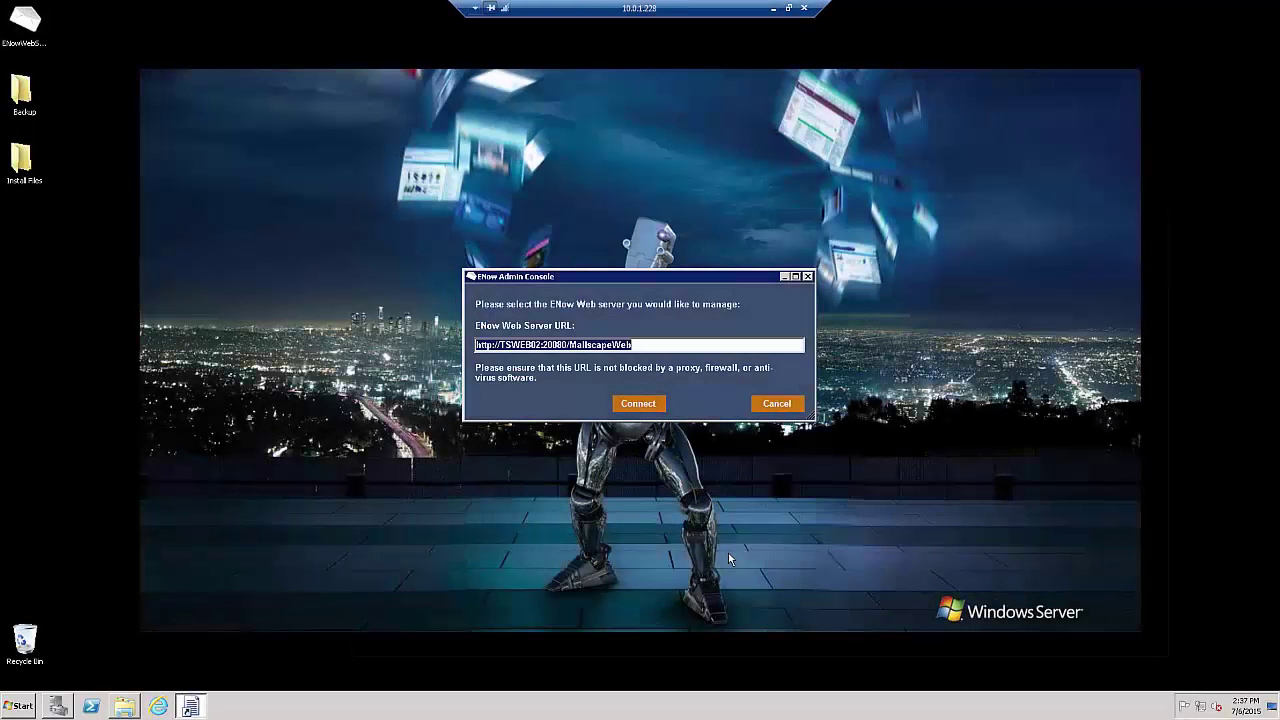
{"action": "left_click", "coordinate": [653, 408]}
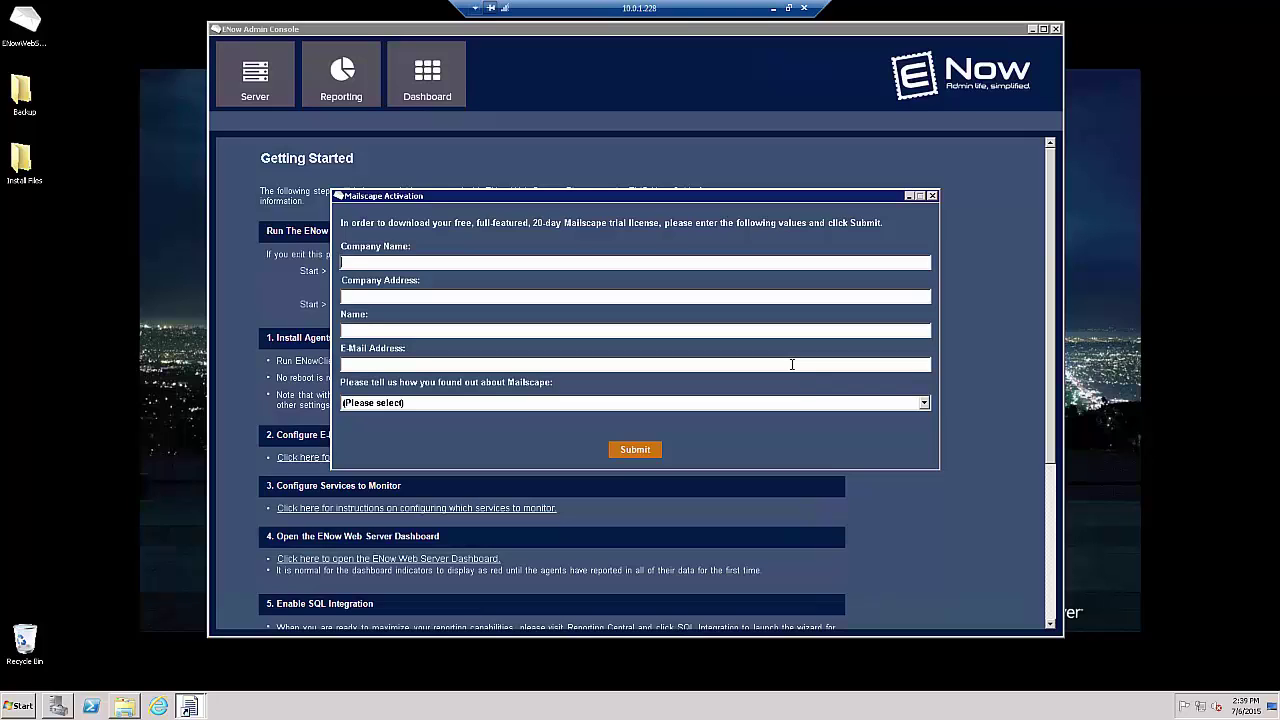
{"action": "double_click", "coordinate": [24, 175]}
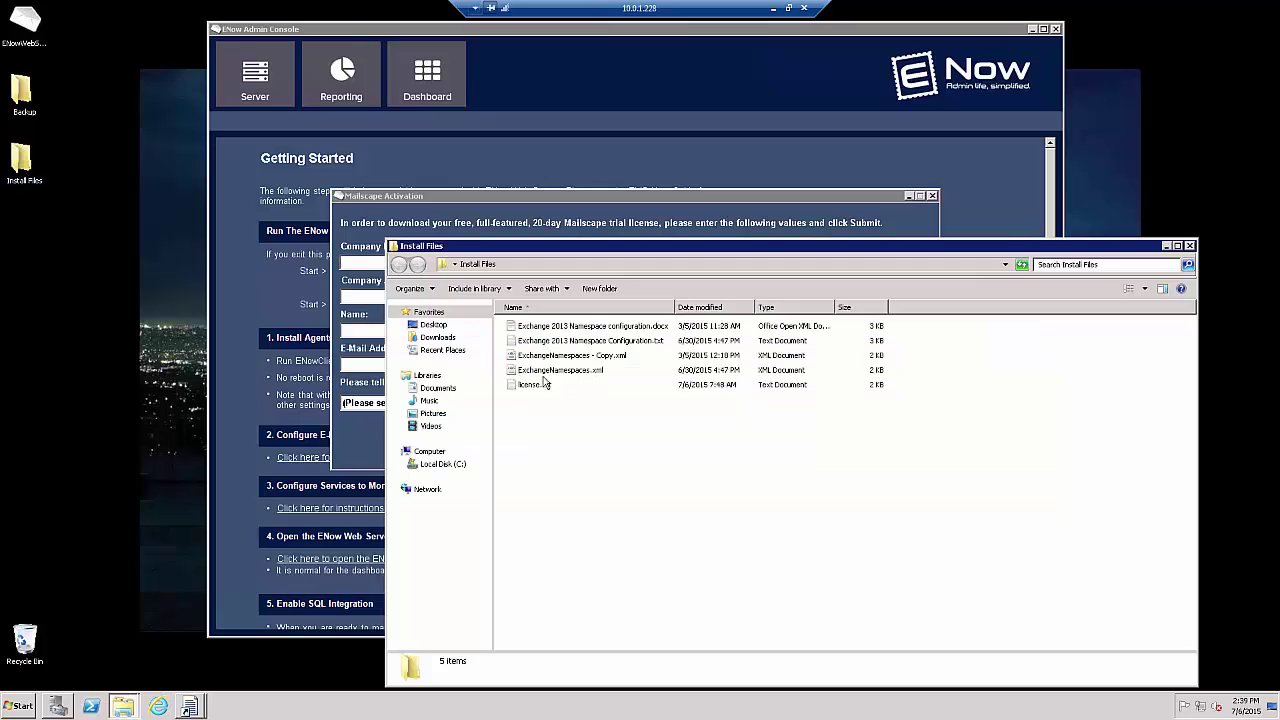
{"action": "double_click", "coordinate": [532, 384]}
{"action": "left_click", "coordinate": [660, 322]}
{"action": "left_click_drag", "start_coordinate": [658, 319], "coordinate": [324, 160]}
{"action": "right_click", "coordinate": [500, 215]}
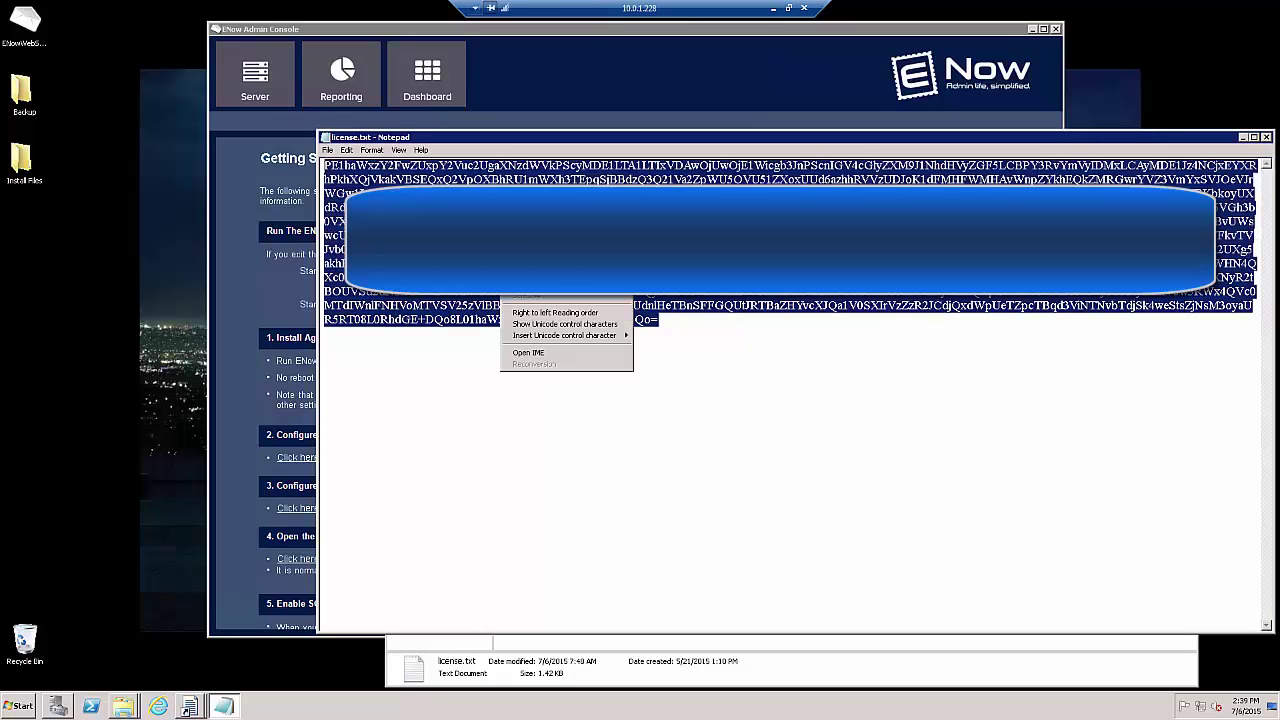
{"action": "left_click", "coordinate": [540, 255]}
{"action": "left_click", "coordinate": [1266, 137]}
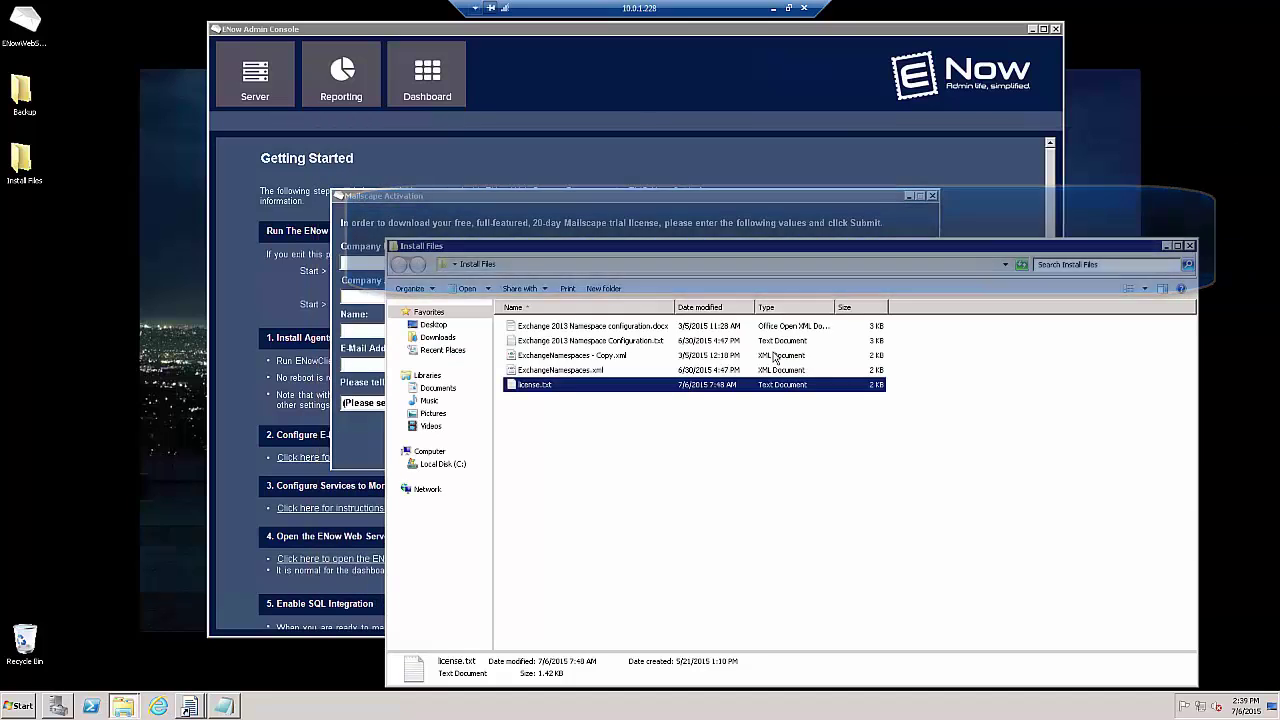
- Paste the copied license key as the Mailscape license on the Support Status page, save it, and select the license text
{"action": "left_click", "coordinate": [587, 196]}
{"action": "left_click", "coordinate": [286, 377]}
{"action": "right_click", "coordinate": [286, 377]}
{"action": "left_click", "coordinate": [338, 424]}
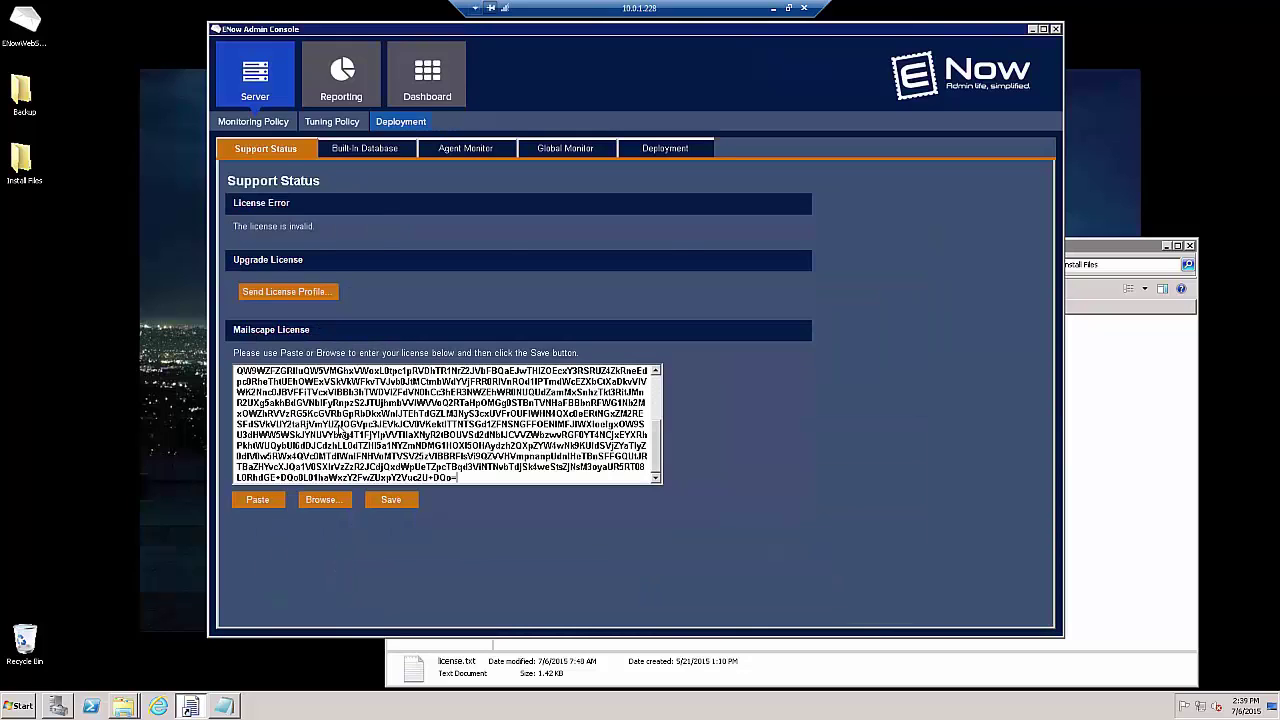
{"action": "left_click", "coordinate": [391, 500]}
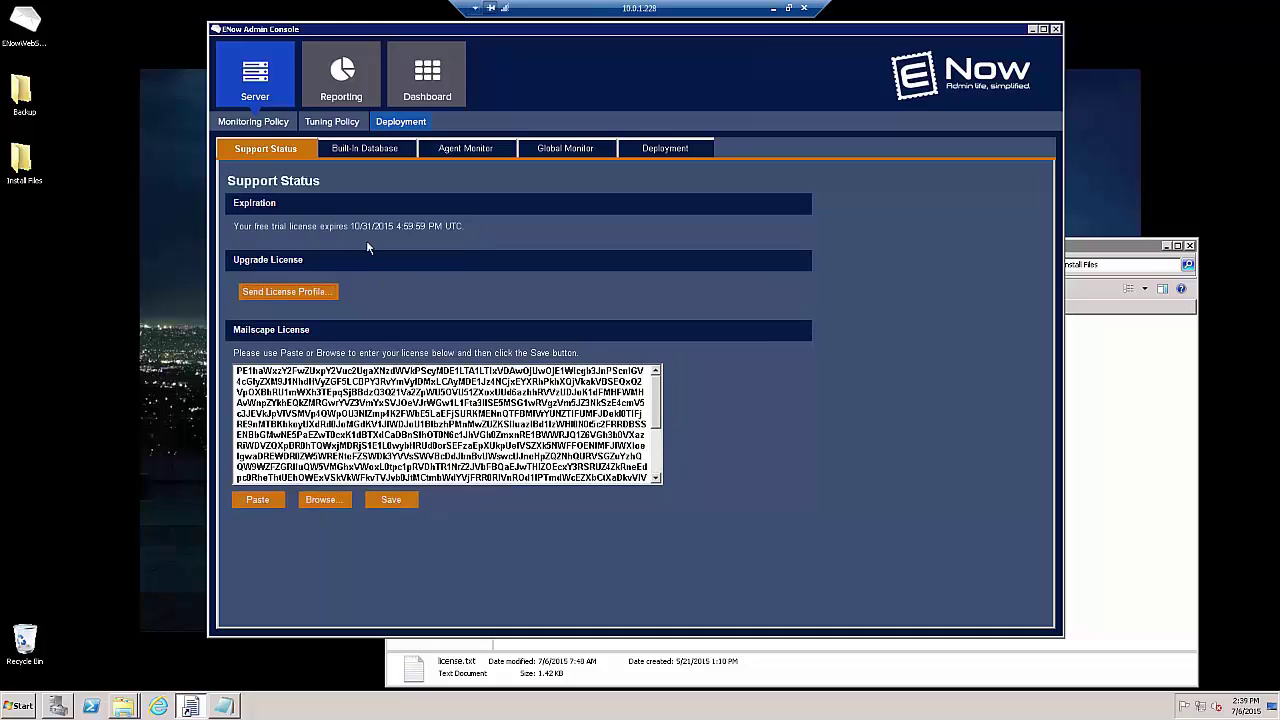
{"action": "key", "text": "ctrl+a"}
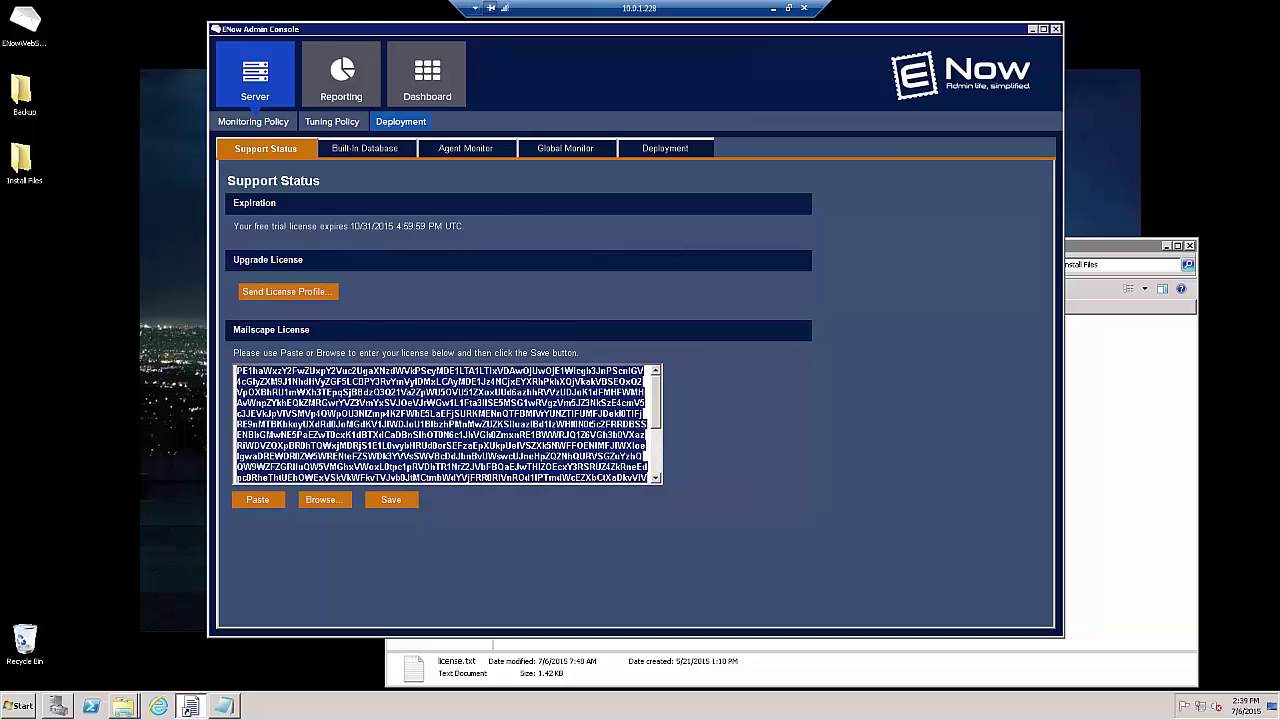